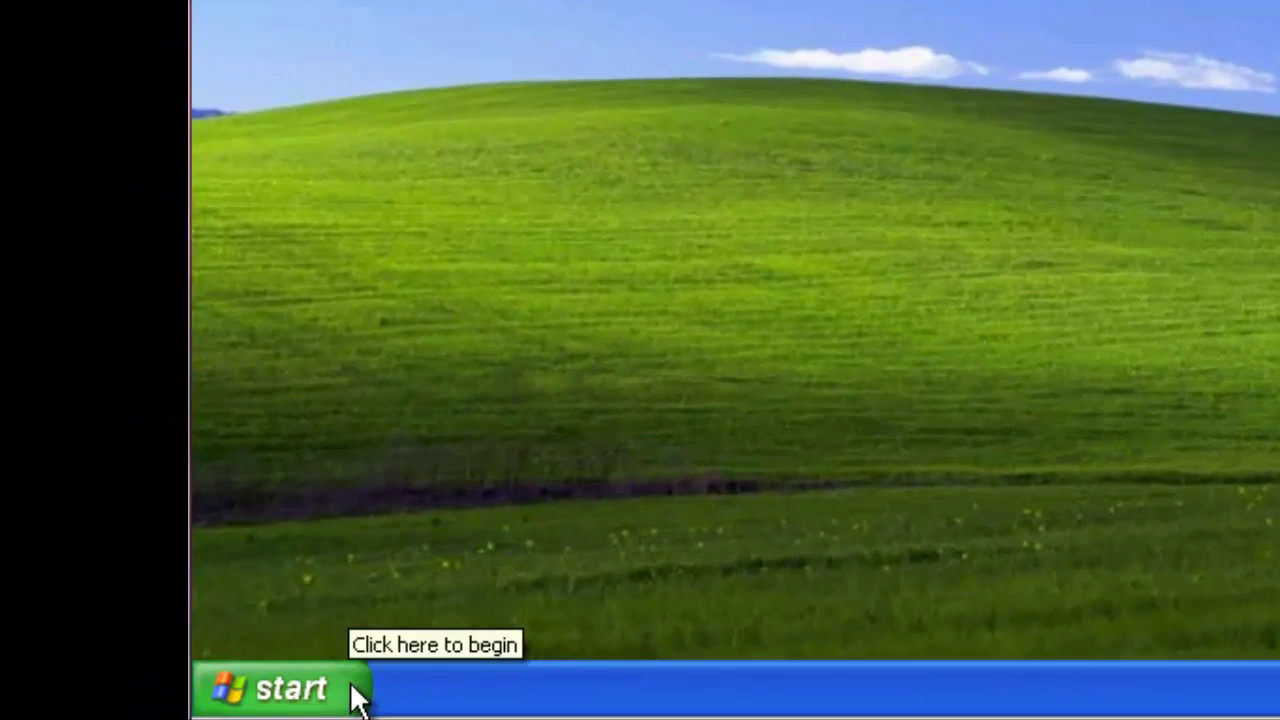
Launch the DCOM configuration console by running DCOMCNFG.exe.
{"action": "left_click", "coordinate": [355, 694]}
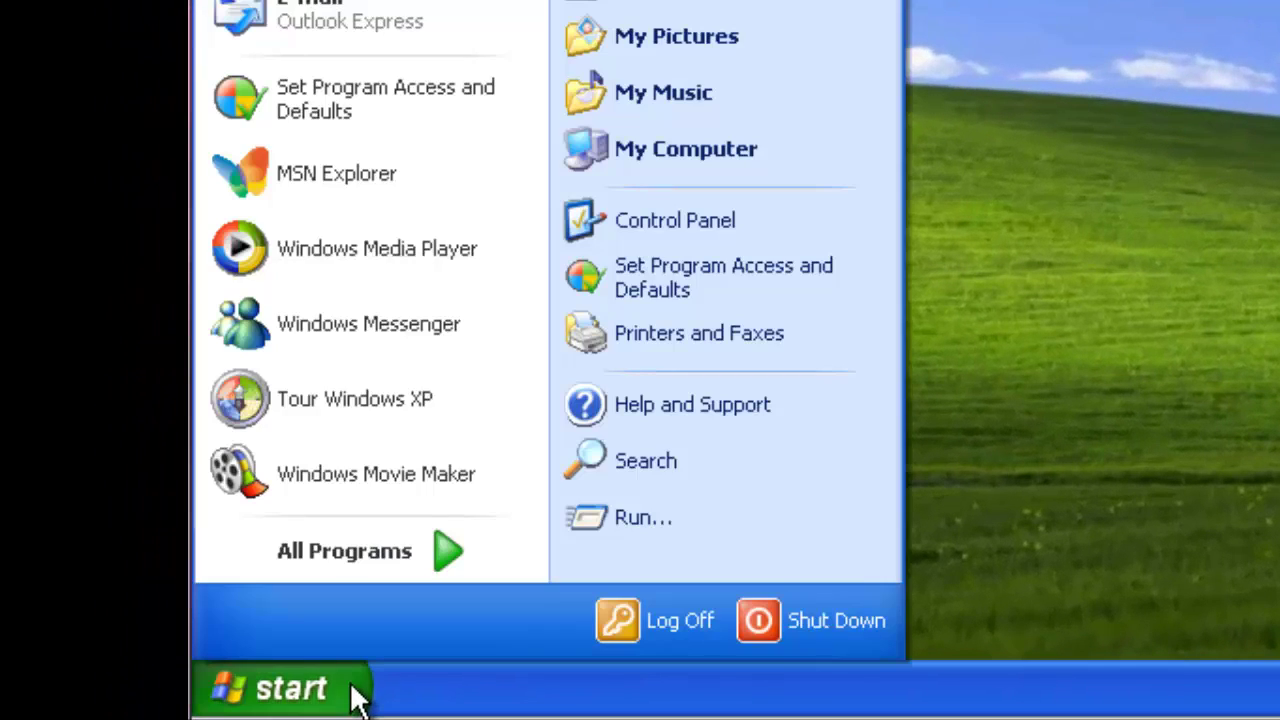
{"action": "left_click", "coordinate": [658, 520]}
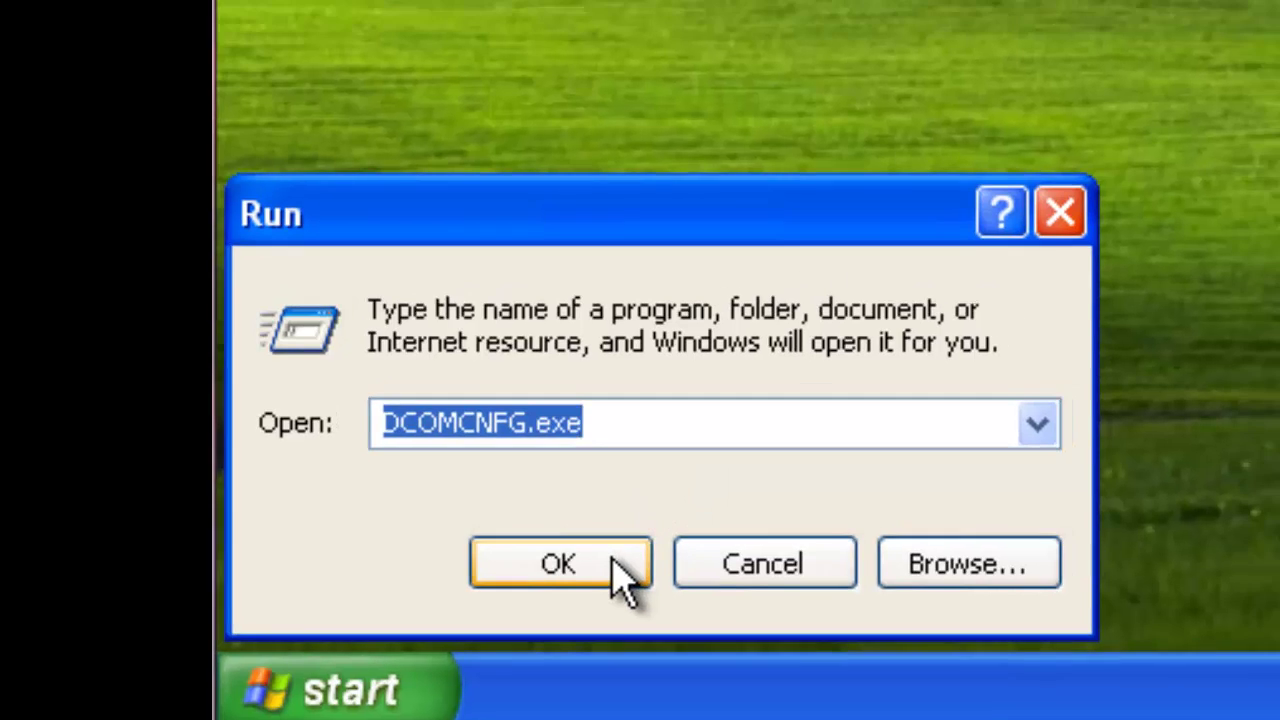
{"action": "left_click", "coordinate": [637, 532]}
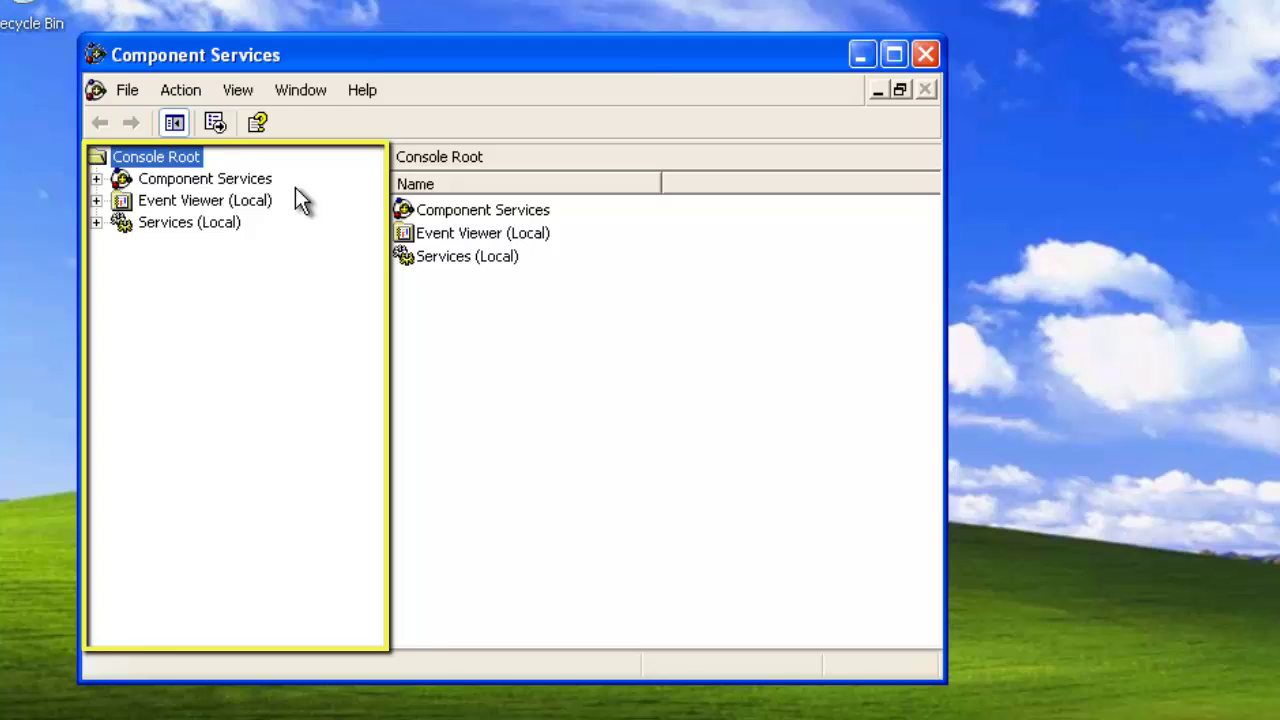
Expand Component Services and its Computers folder, and open the properties of My Computer.
{"action": "left_click", "coordinate": [96, 179]}
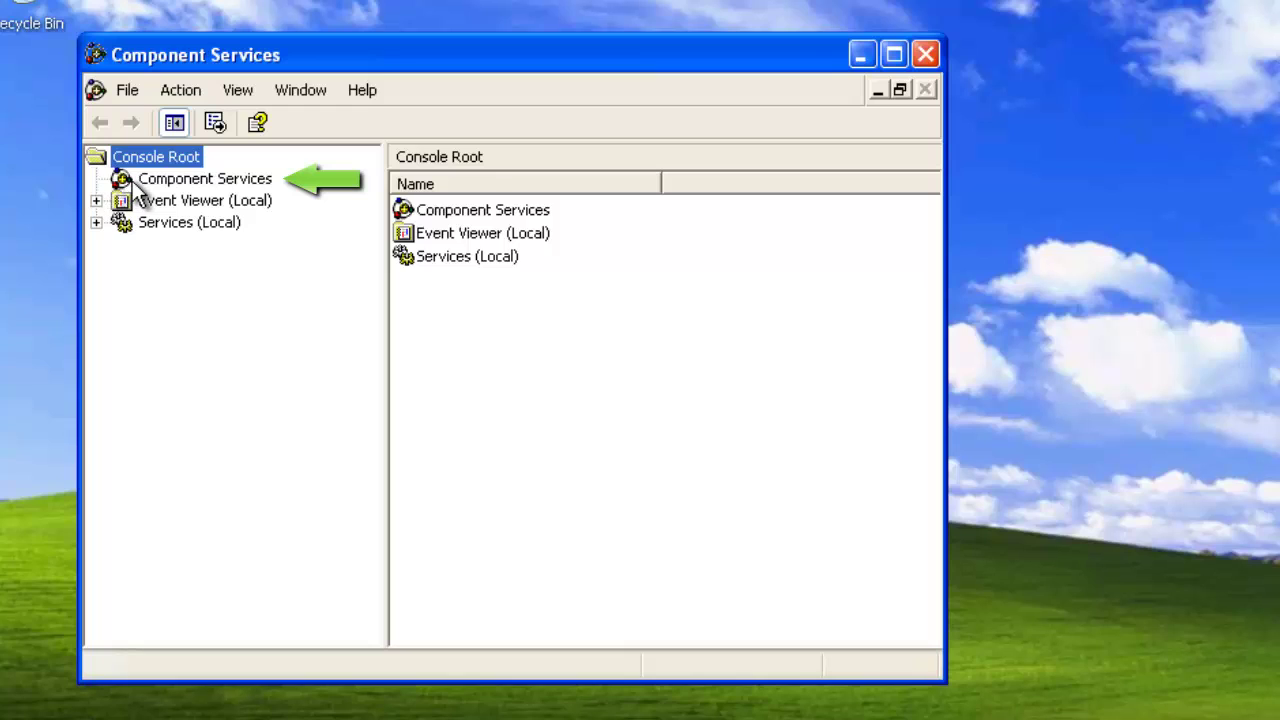
{"action": "double_click", "coordinate": [124, 182]}
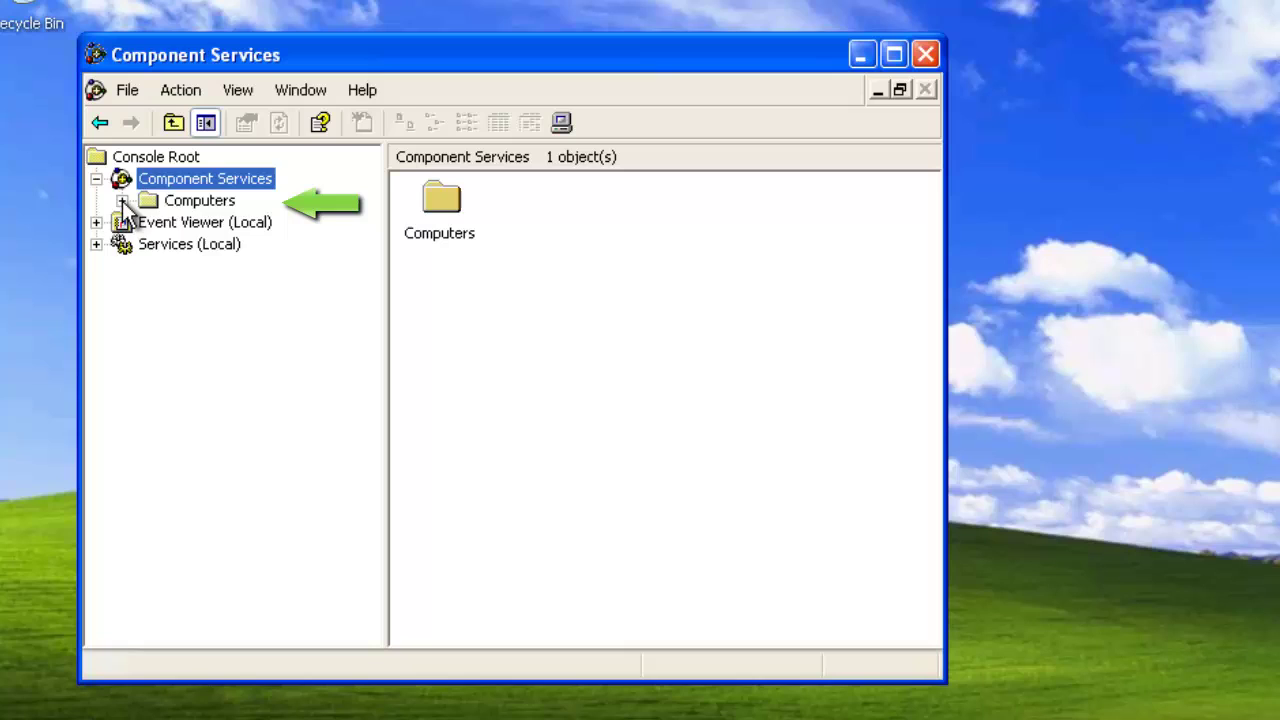
{"action": "left_click", "coordinate": [121, 201]}
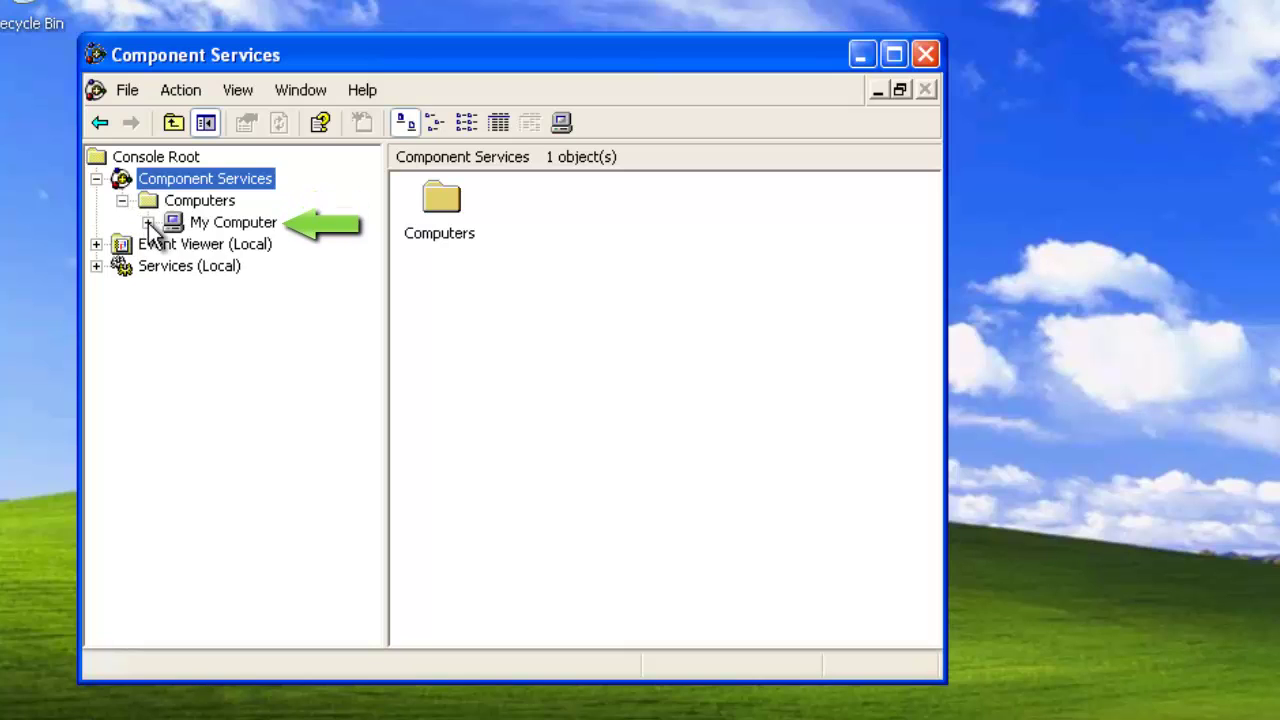
{"action": "right_click", "coordinate": [180, 225]}
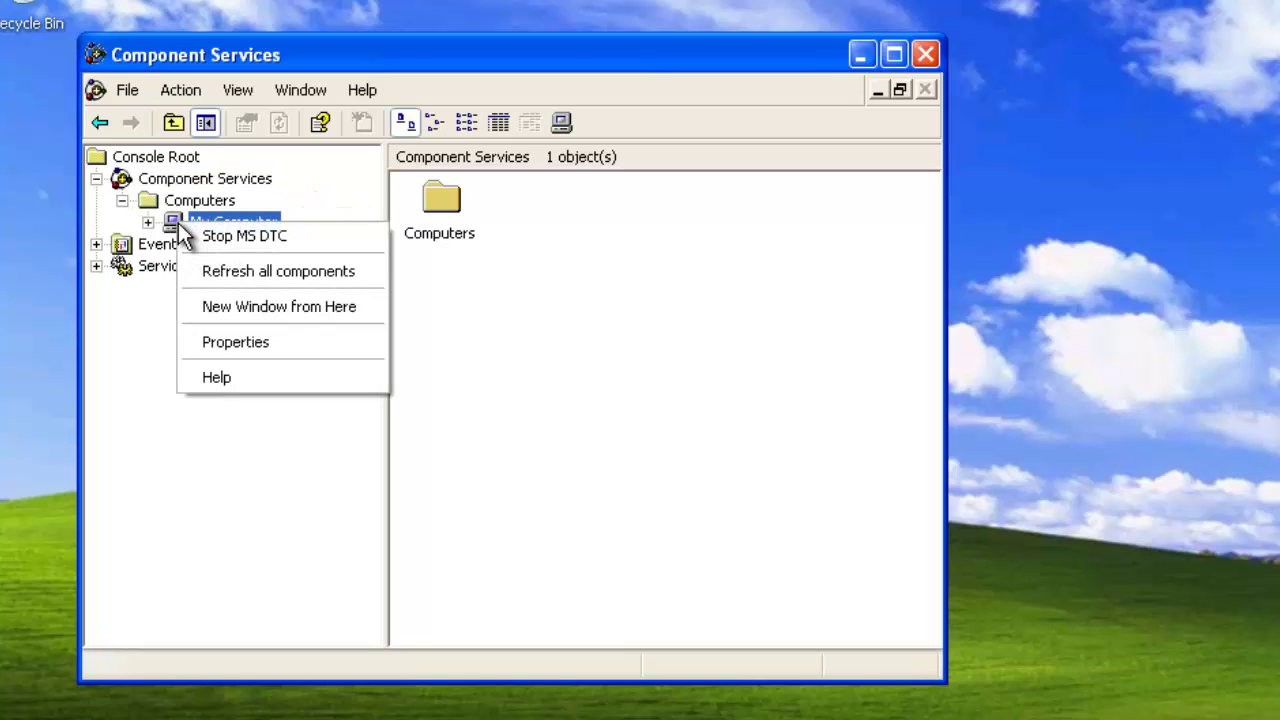
{"action": "left_click", "coordinate": [325, 362]}
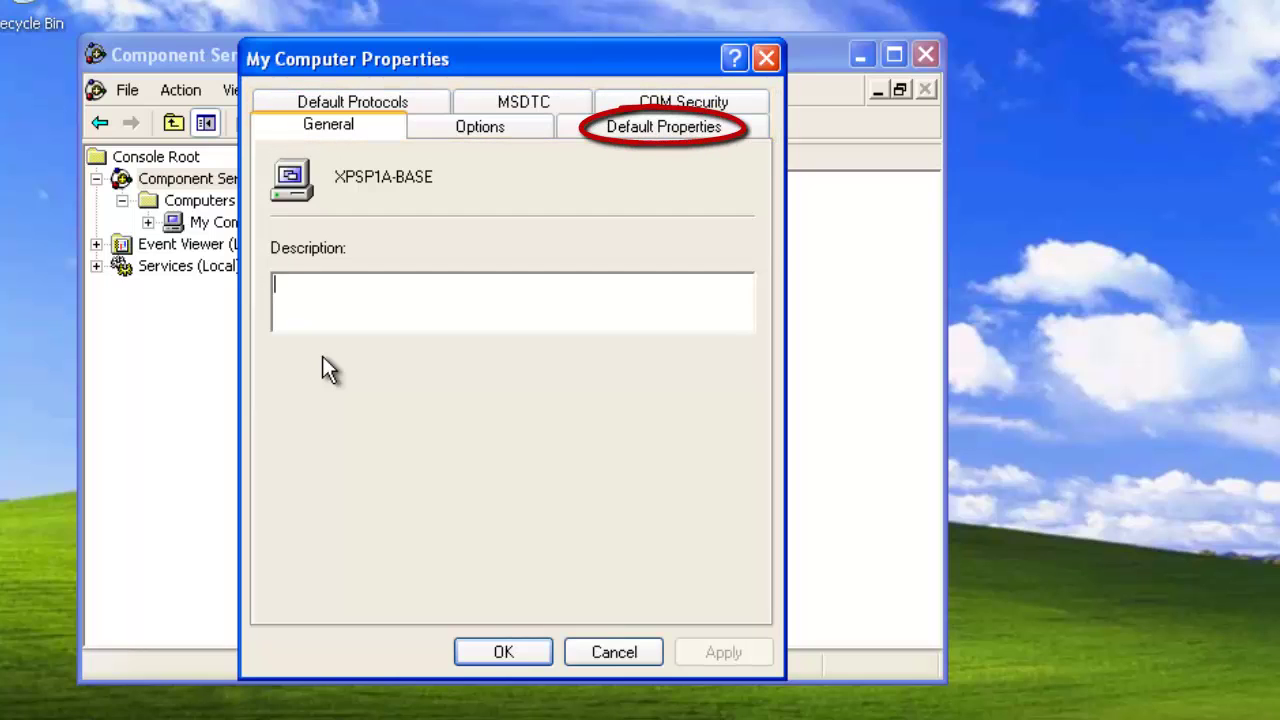
Set the default DCOM authentication level to None and the default impersonation level to Identify.
{"action": "left_click", "coordinate": [736, 138]}
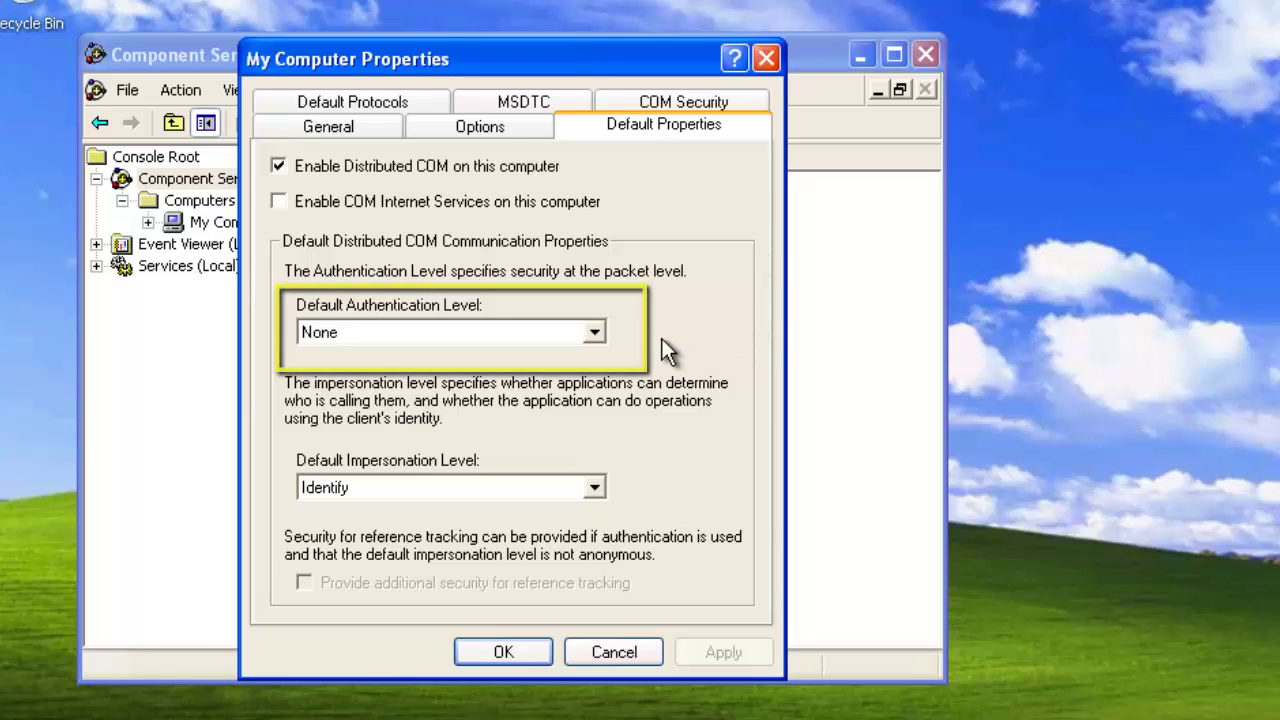
{"action": "left_click", "coordinate": [600, 333]}
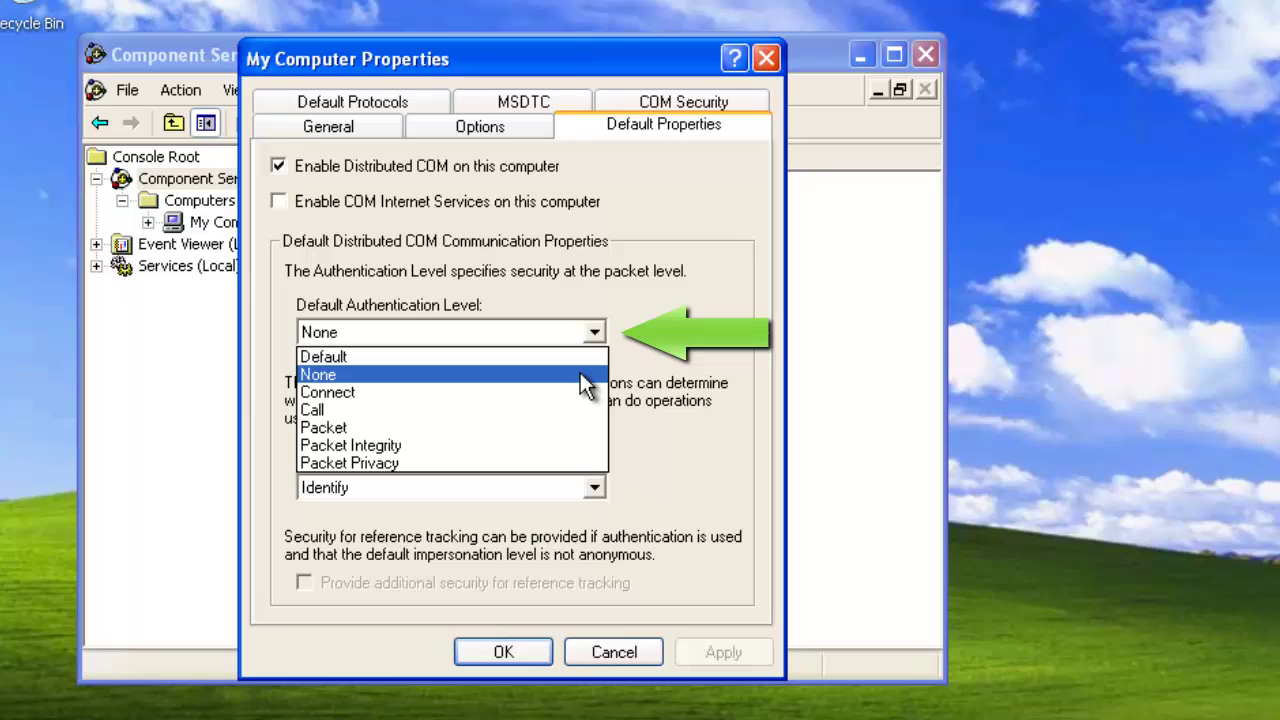
{"action": "left_click", "coordinate": [585, 377]}
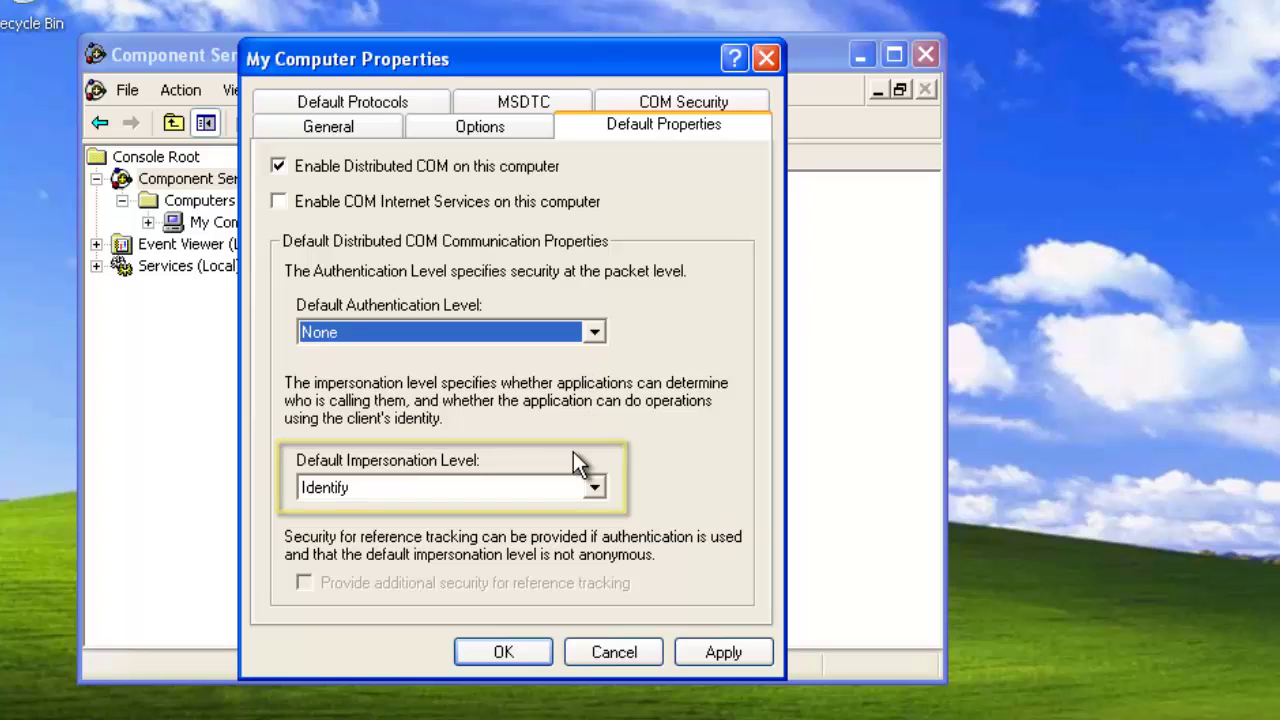
{"action": "left_click", "coordinate": [595, 489]}
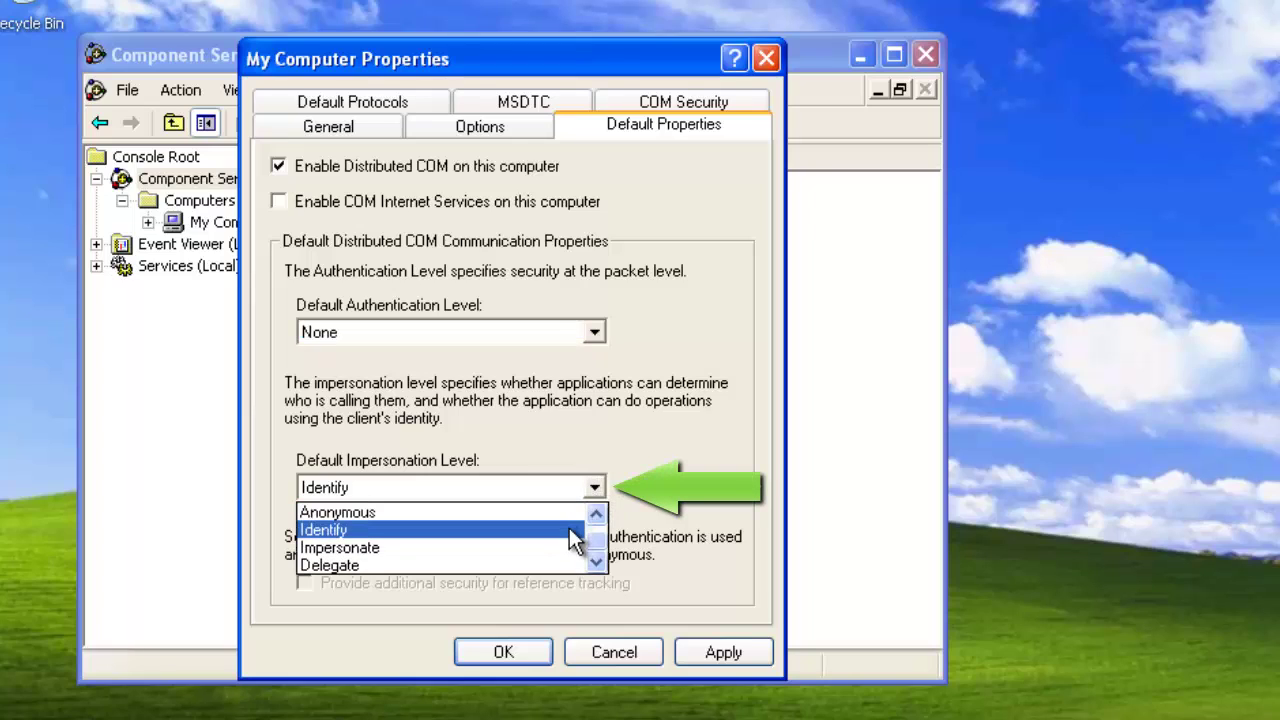
{"action": "left_click", "coordinate": [576, 531]}
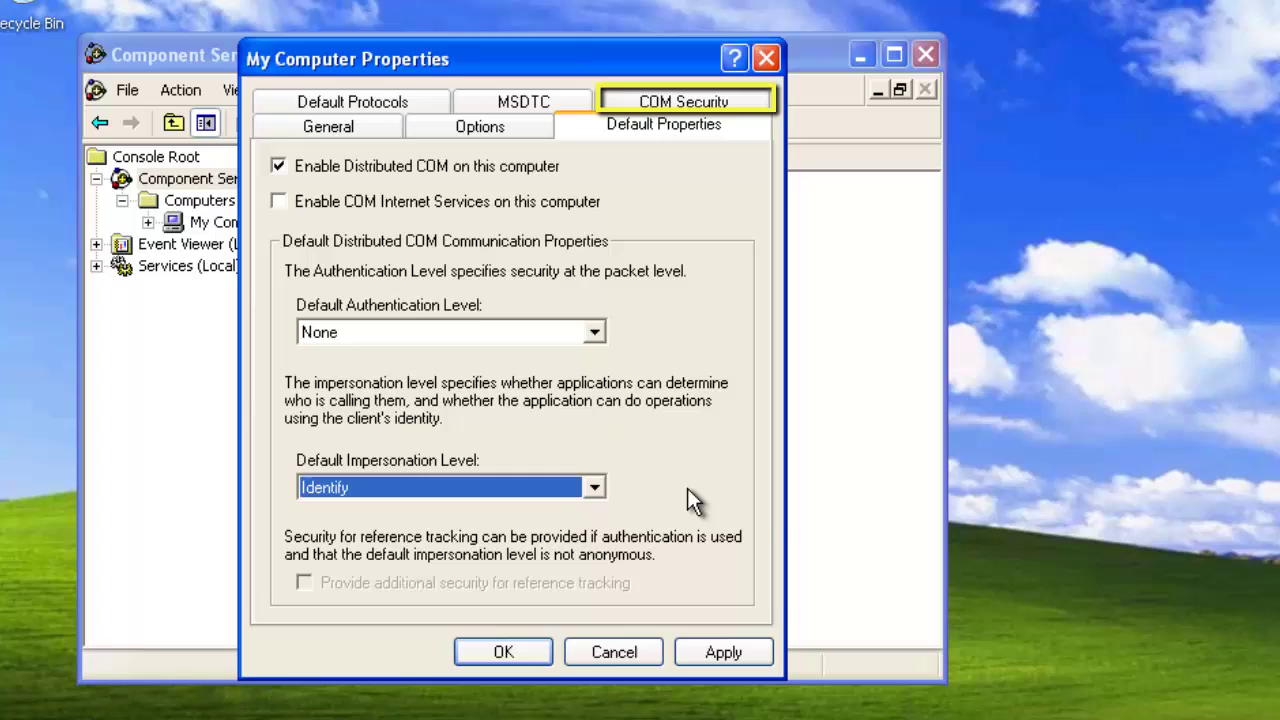
Open the default COM access permissions and check the list for Anonymous, Everyone, Guests, Interactive, Network and System.
{"action": "left_click", "coordinate": [749, 101]}
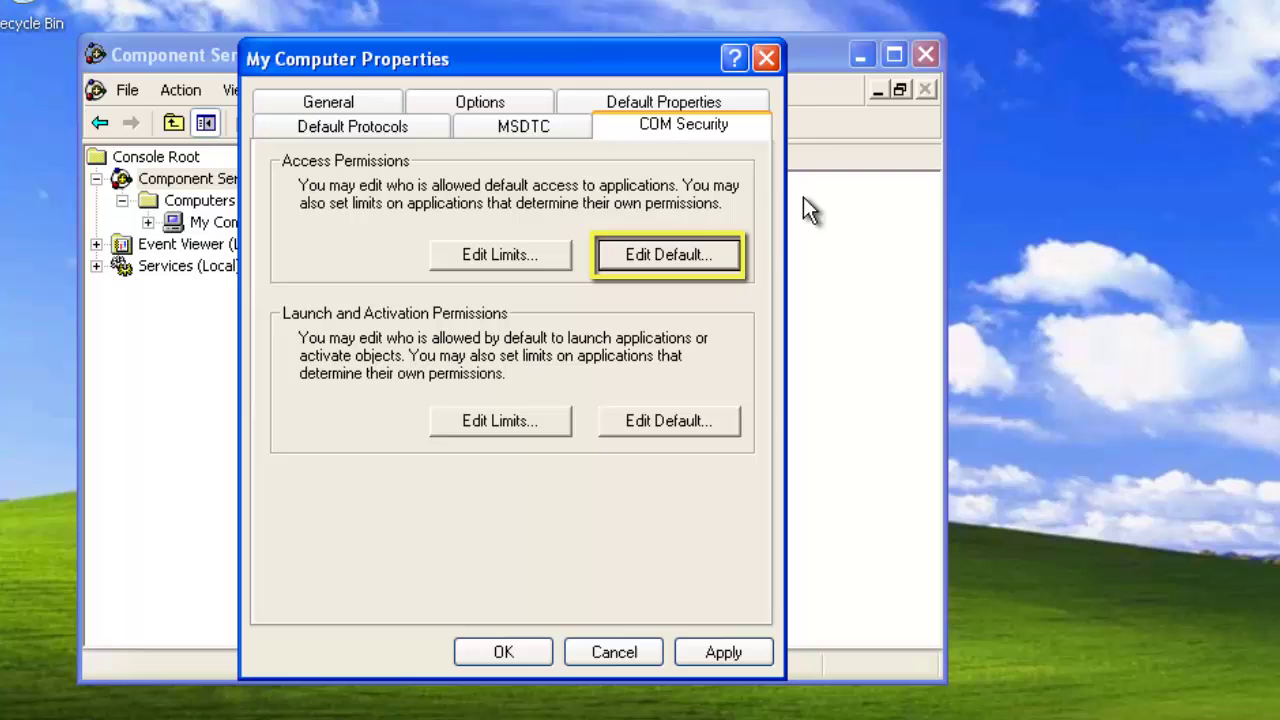
{"action": "left_click", "coordinate": [728, 252]}
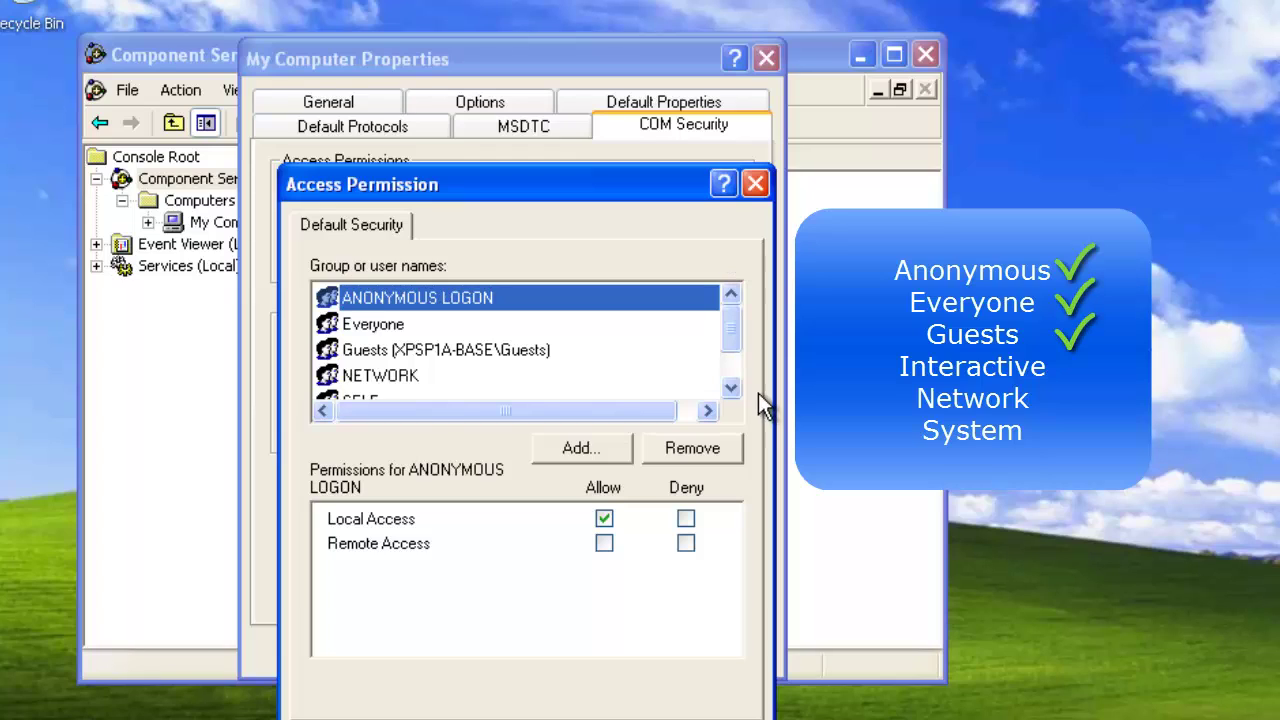
{"action": "left_click", "coordinate": [732, 389]}
{"action": "left_click", "coordinate": [732, 389]}
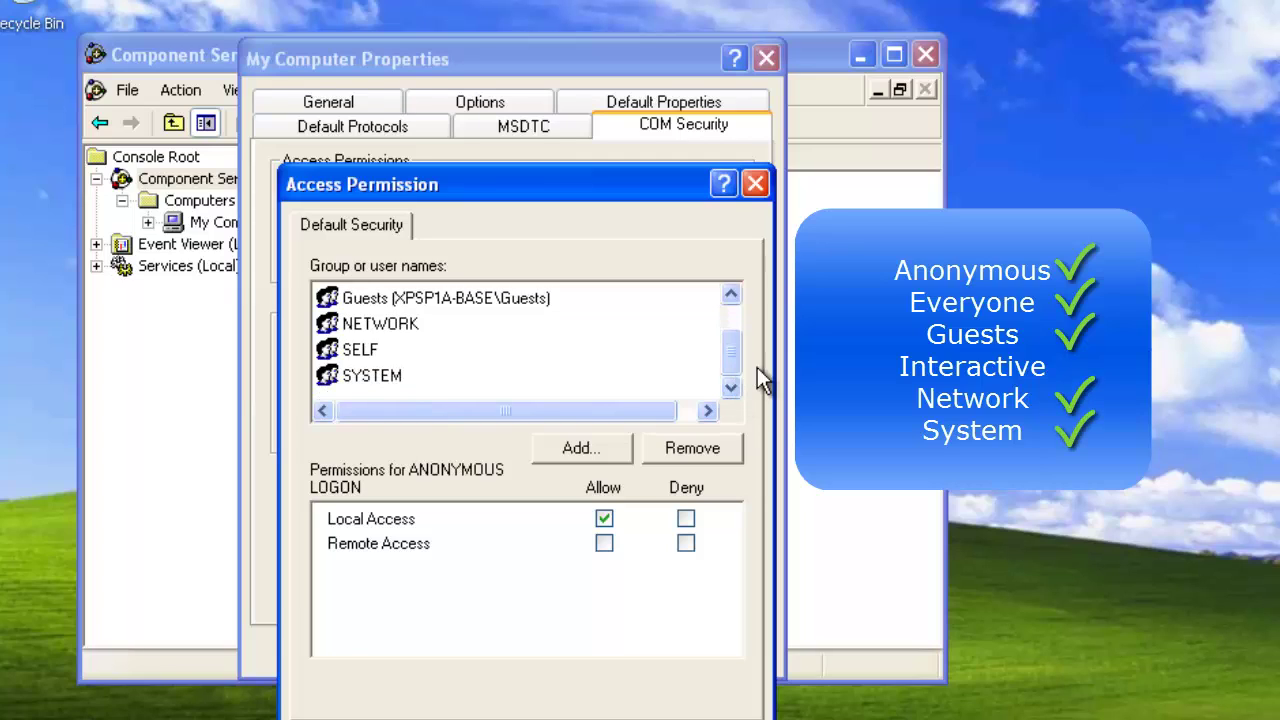
{"action": "left_click_drag", "start_coordinate": [735, 380], "coordinate": [731, 351]}
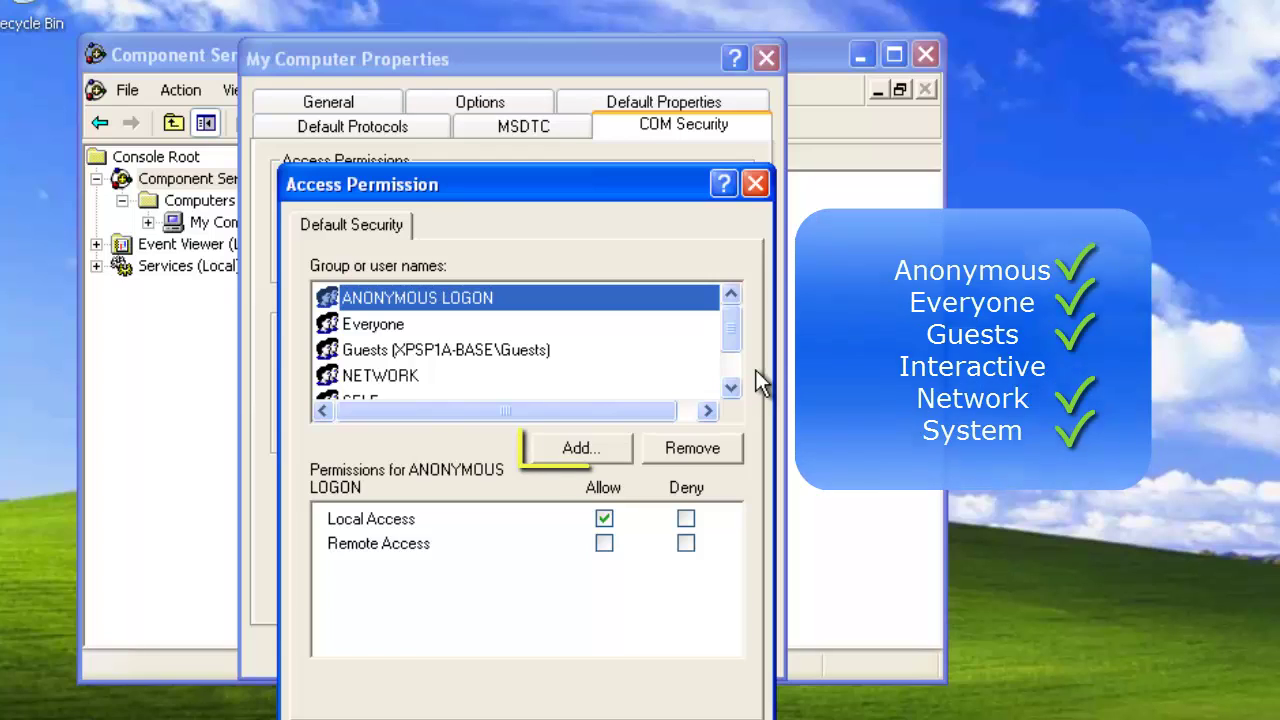
Add the Interactive group to the default access permissions and select it in the list.
{"action": "left_click", "coordinate": [624, 452]}
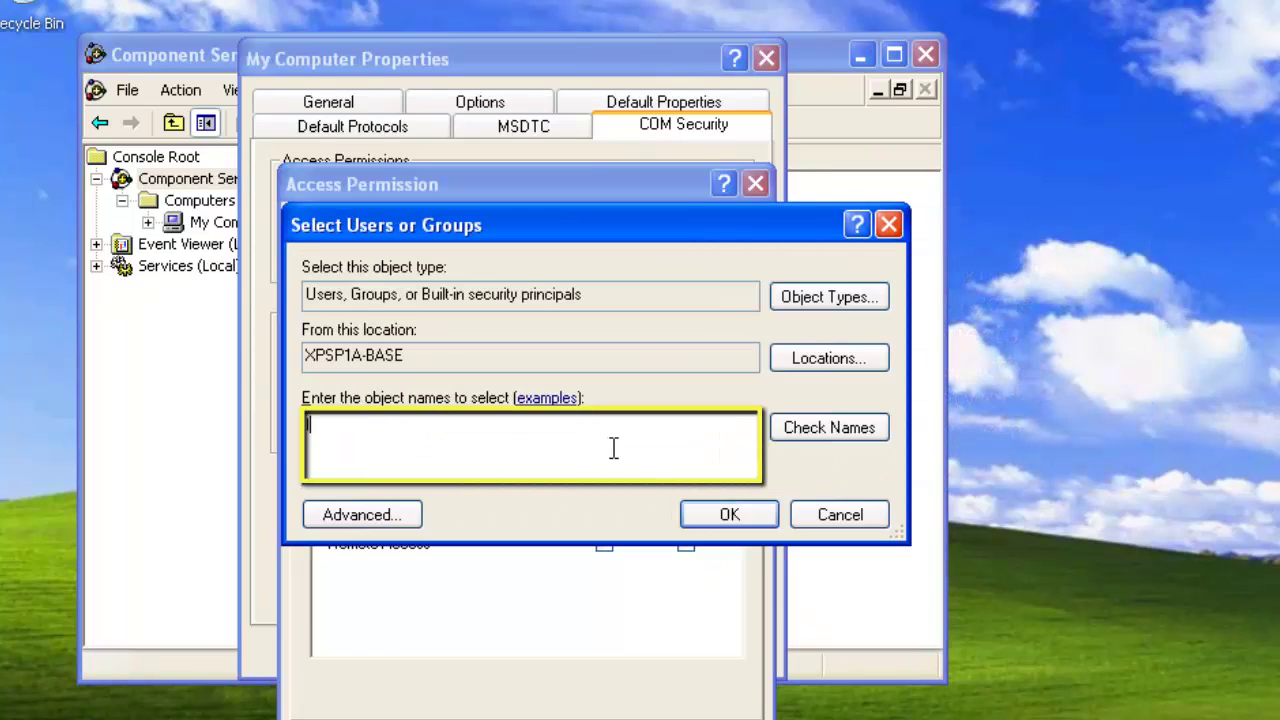
{"action": "type", "text": "Interactive"}
{"action": "left_click", "coordinate": [716, 519]}
{"action": "left_click", "coordinate": [659, 374]}
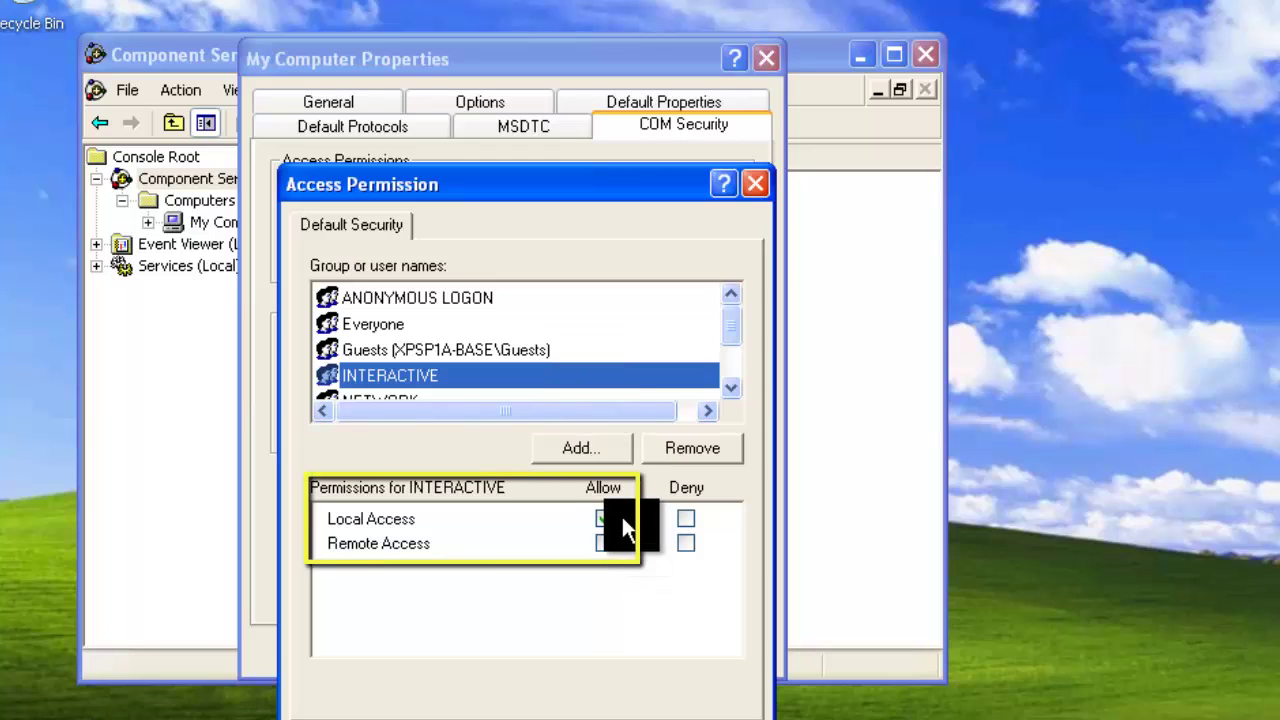
Ensure INTERACTIVE, Guests, Everyone and ANONYMOUS LOGON are allowed local and remote access, and confirm the permissions and My Computer properties.
{"action": "left_click", "coordinate": [608, 545]}
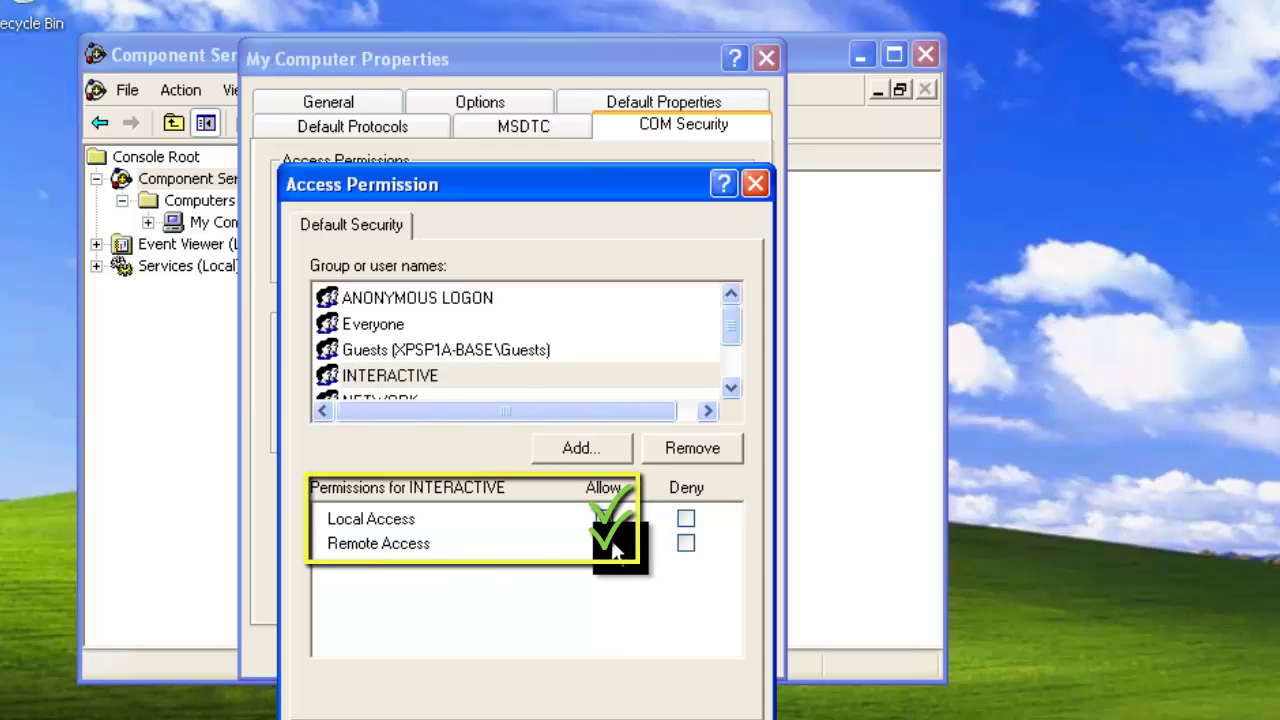
{"action": "left_click", "coordinate": [436, 355]}
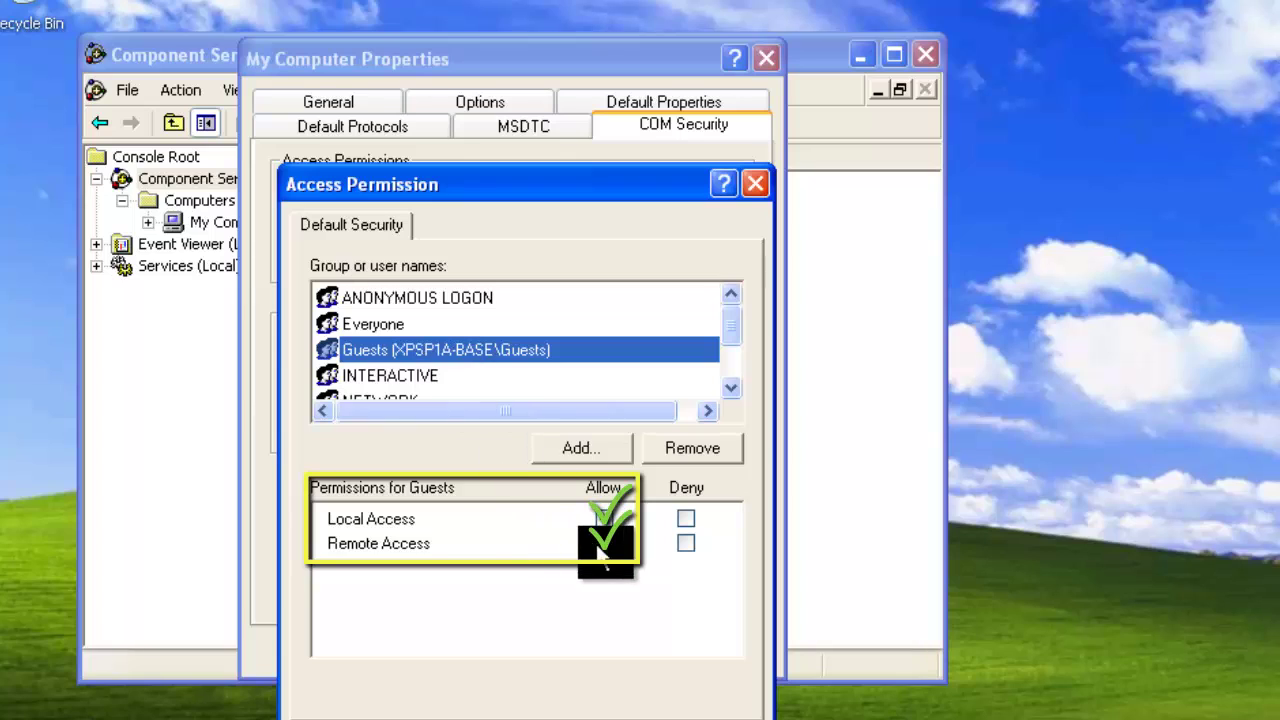
{"action": "left_click", "coordinate": [604, 543]}
{"action": "left_click", "coordinate": [436, 326]}
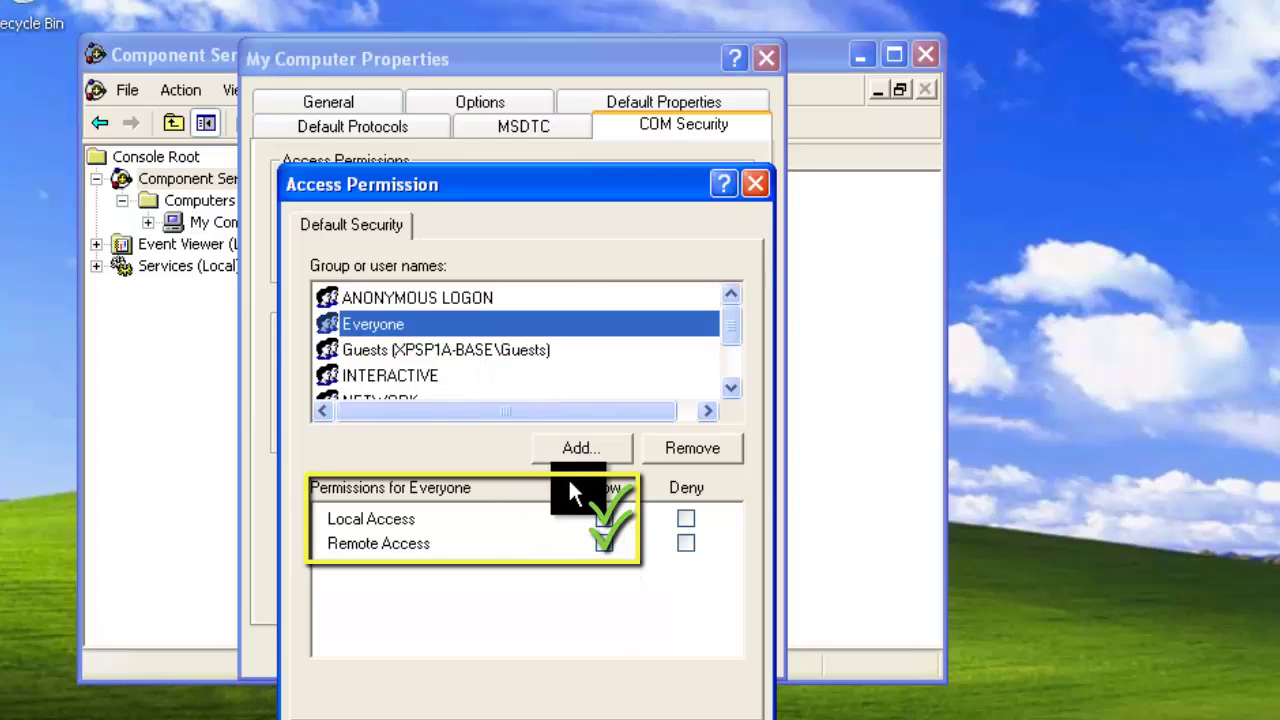
{"action": "left_click", "coordinate": [466, 296]}
{"action": "left_click", "coordinate": [607, 545]}
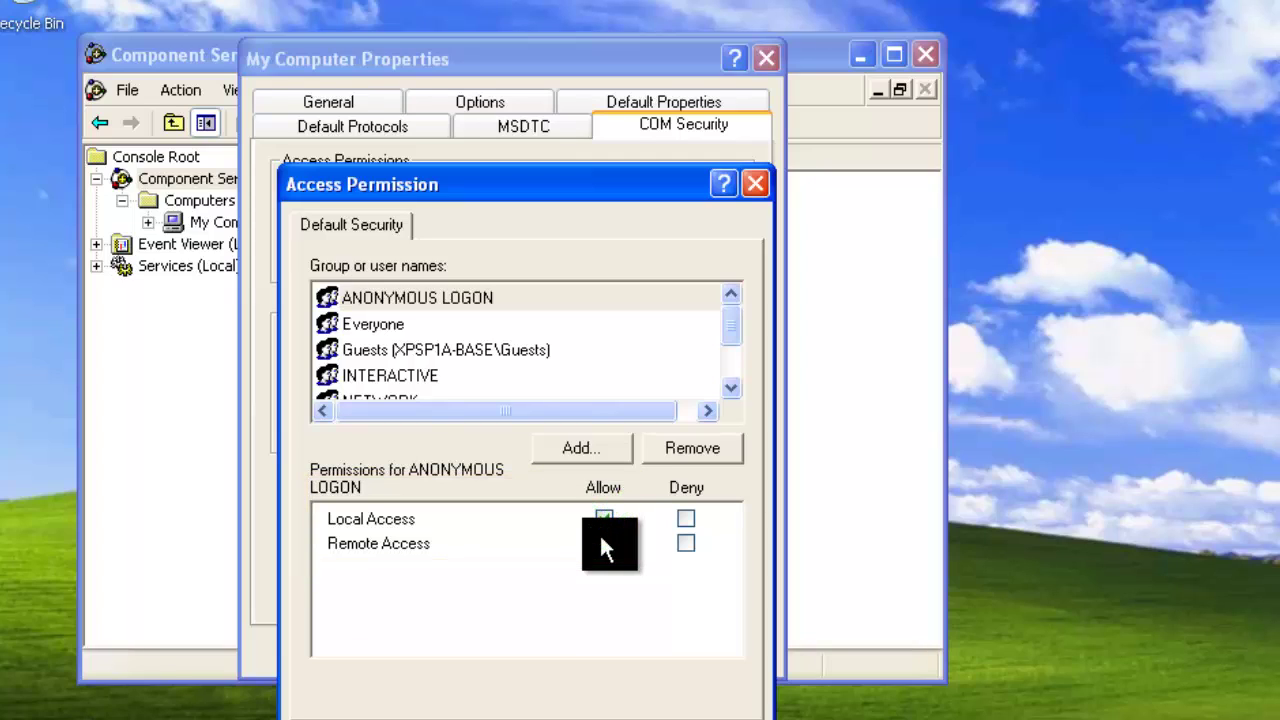
{"action": "left_click", "coordinate": [600, 715]}
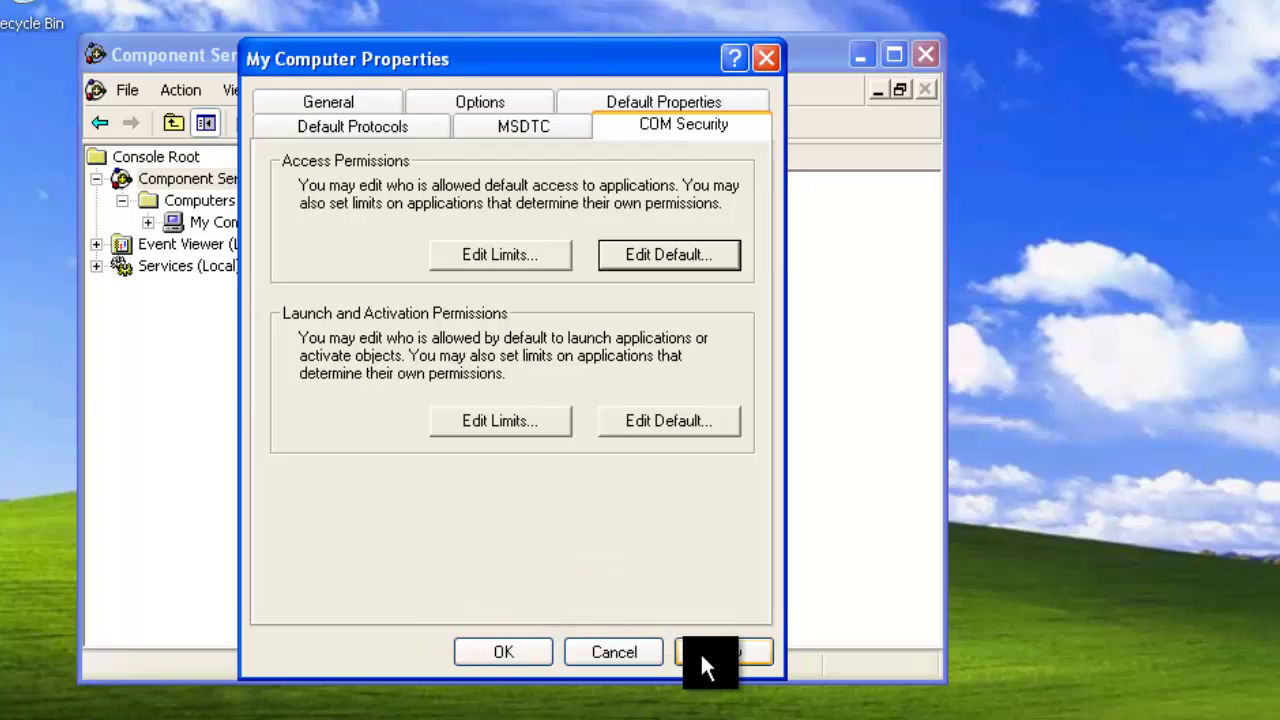
{"action": "left_click", "coordinate": [524, 652]}
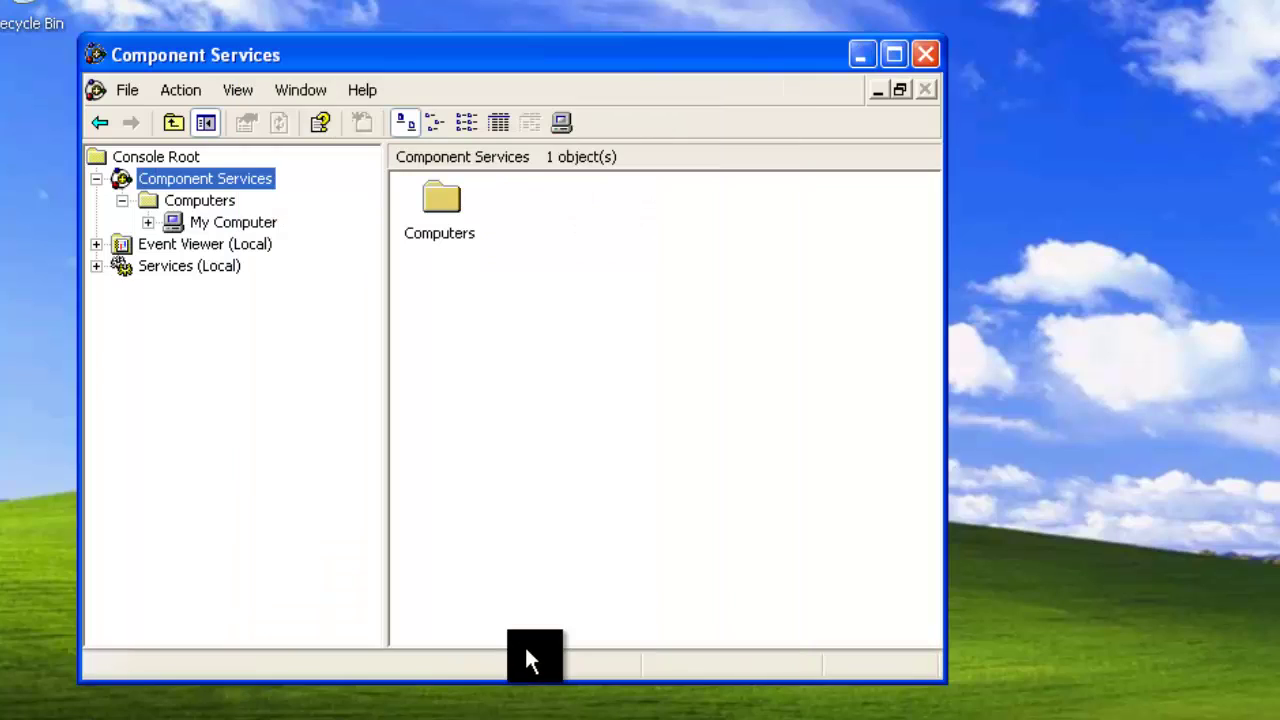